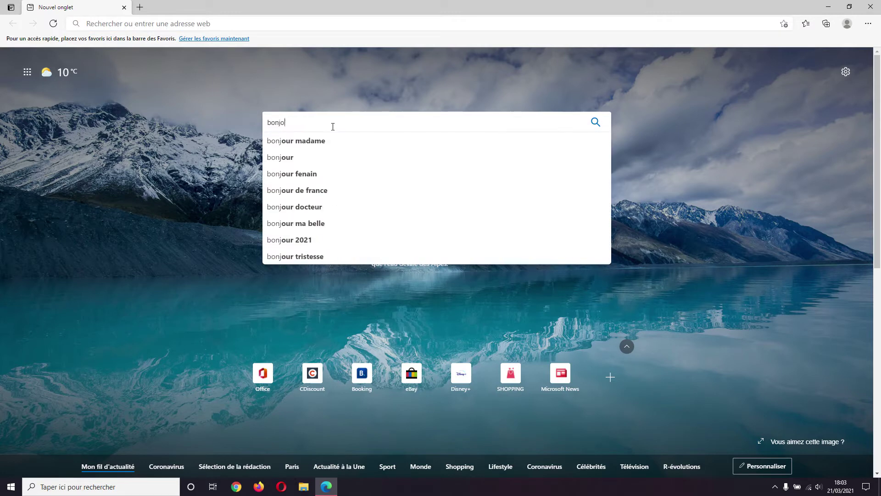
Search the web for "bonjour" from the new tab page, and replace the results with a fresh new tab
key("Return")
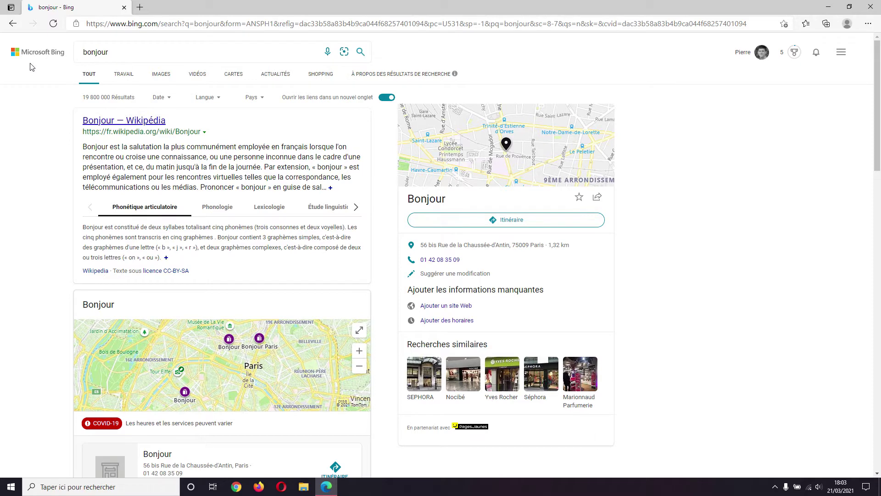
left_click(139, 8)
left_click(124, 7)
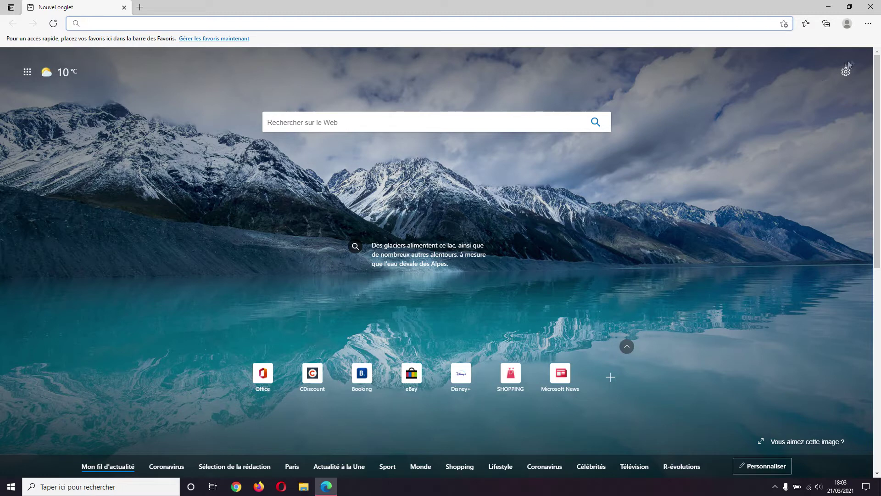
Open the "Barre d'adresse et recherche" settings within the browser's privacy, search and services settings
left_click(868, 26)
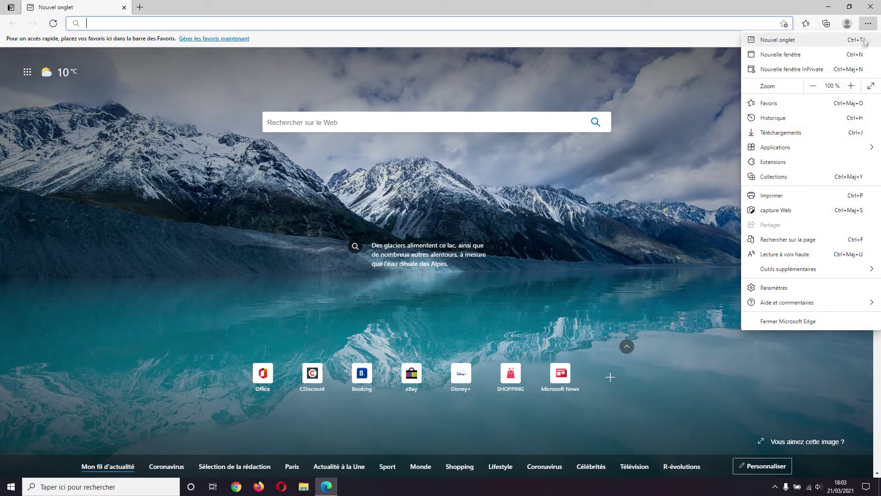
left_click(808, 290)
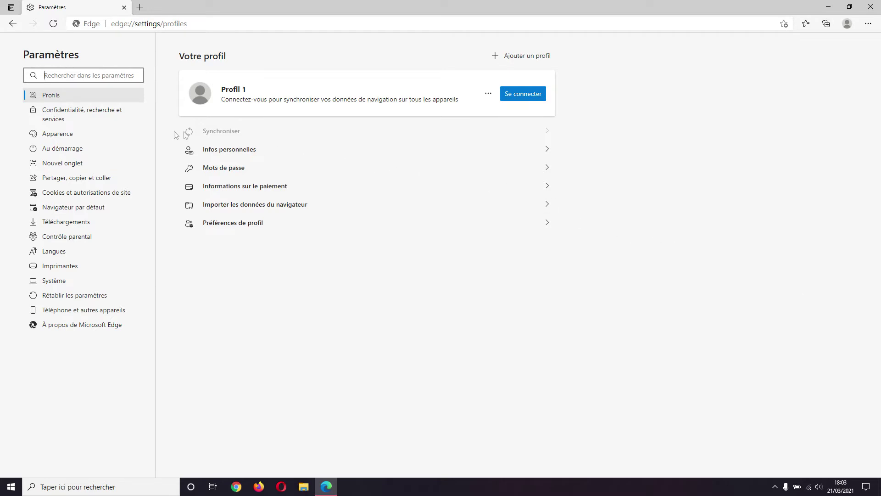
left_click(95, 124)
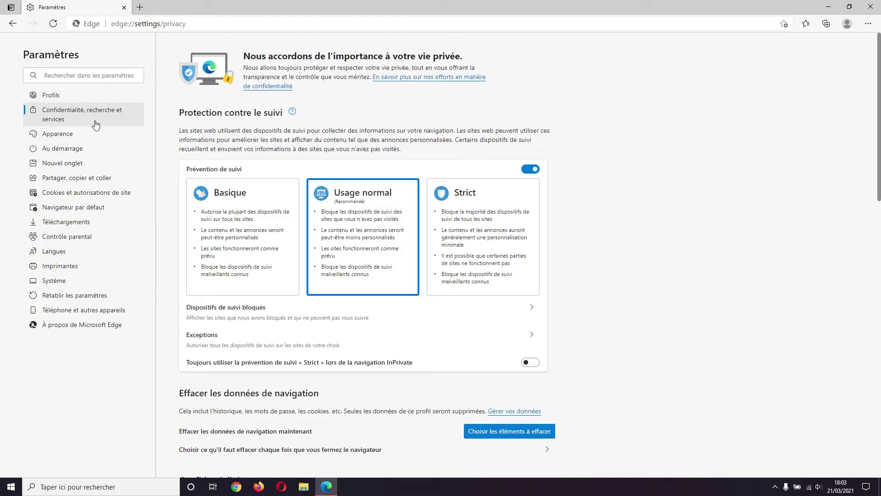
scroll(412, 130, "down", 8)
scroll(414, 131, "down", 6)
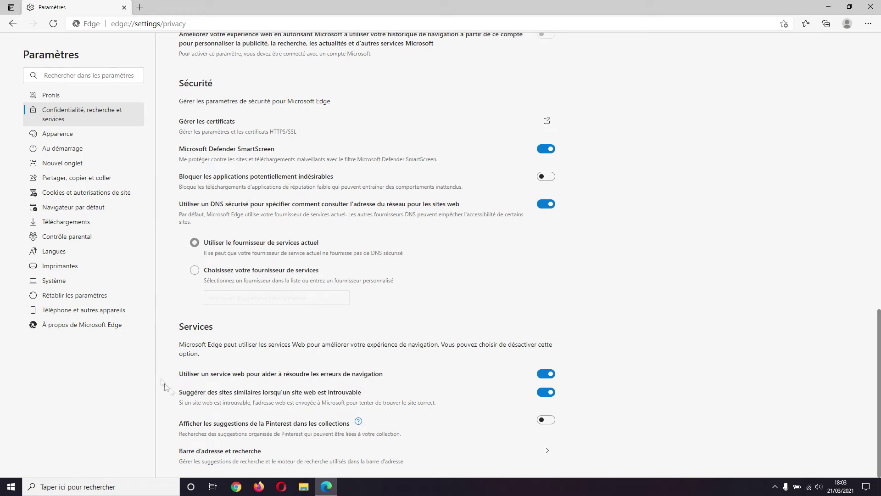
left_click_drag(179, 329, 218, 330)
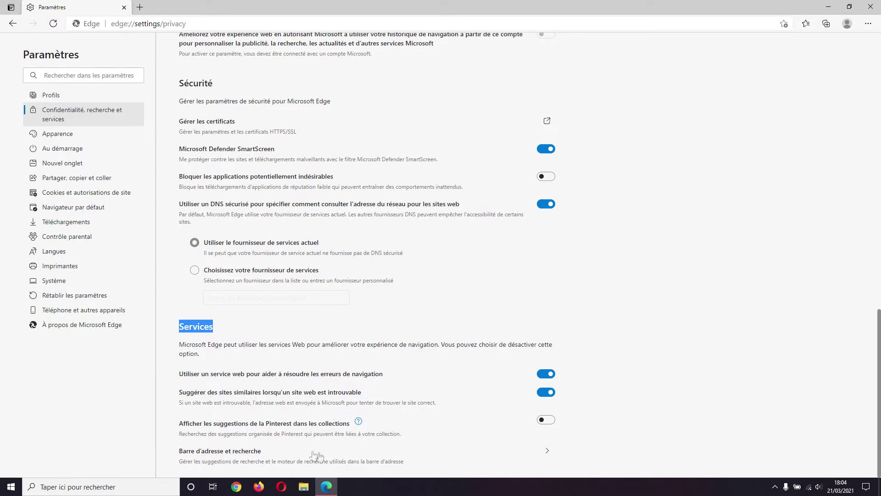
left_click(217, 455)
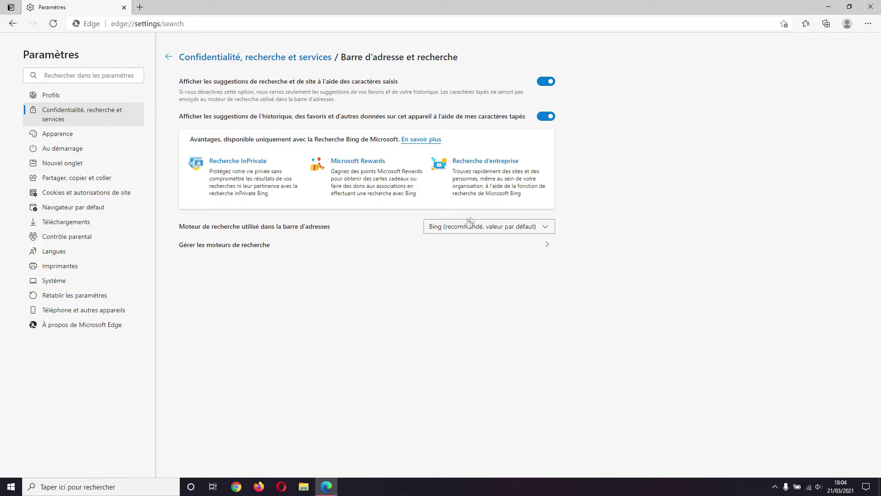
Set the address bar search engine to Google and make new-tab searches use "Barre d'adresse"
left_click(506, 227)
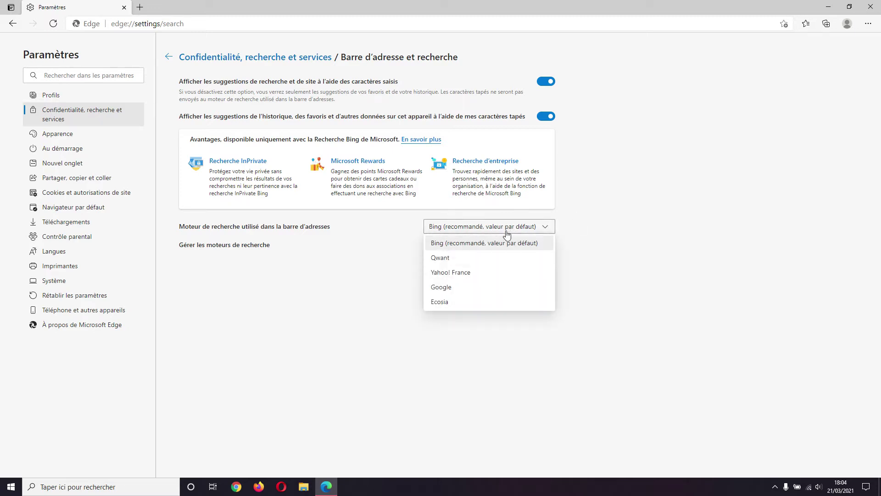
left_click(499, 292)
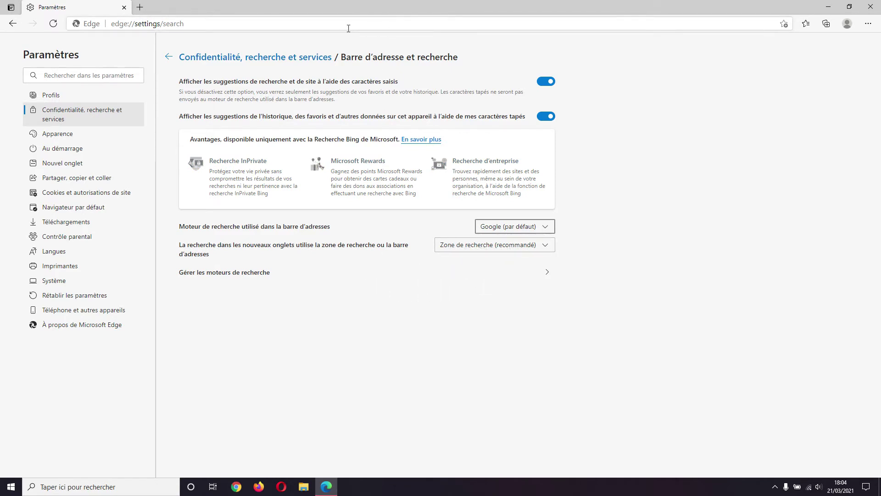
left_click(488, 249)
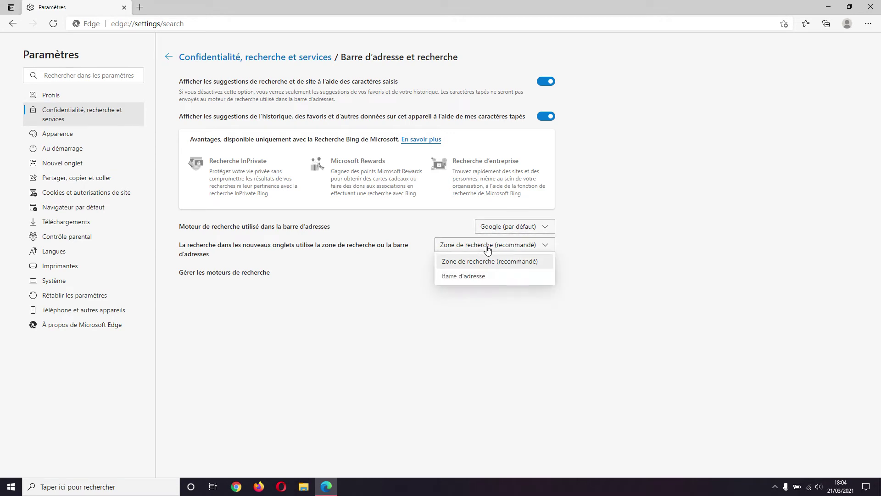
left_click(489, 277)
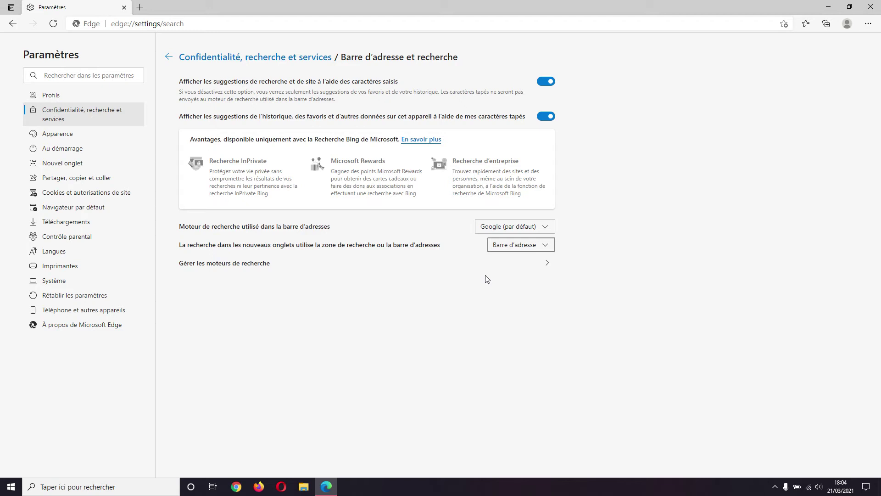
Test the search engine by searching "bonjour" from a new tab, and dismiss the site's location request
left_click(140, 8)
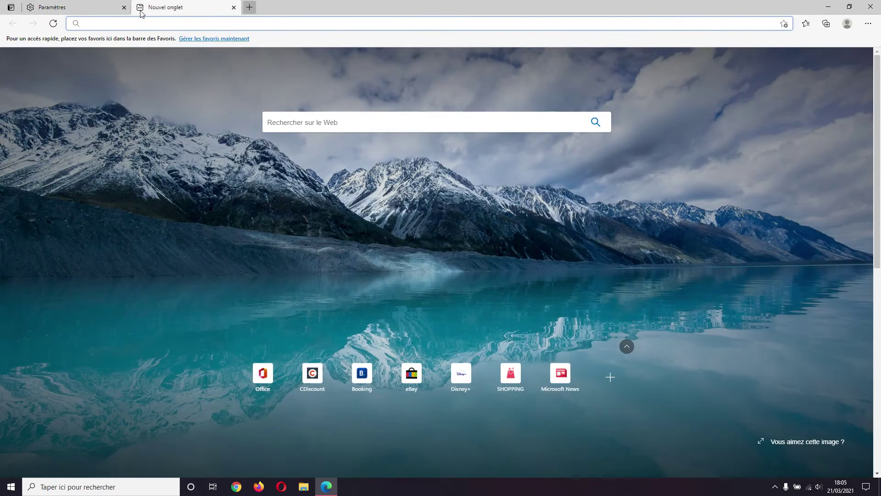
left_click(329, 123)
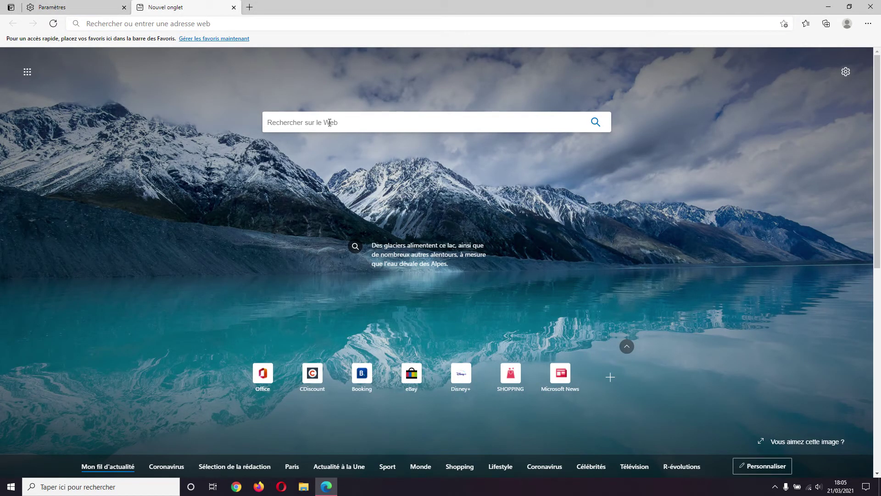
type("bonjour")
key("Return")
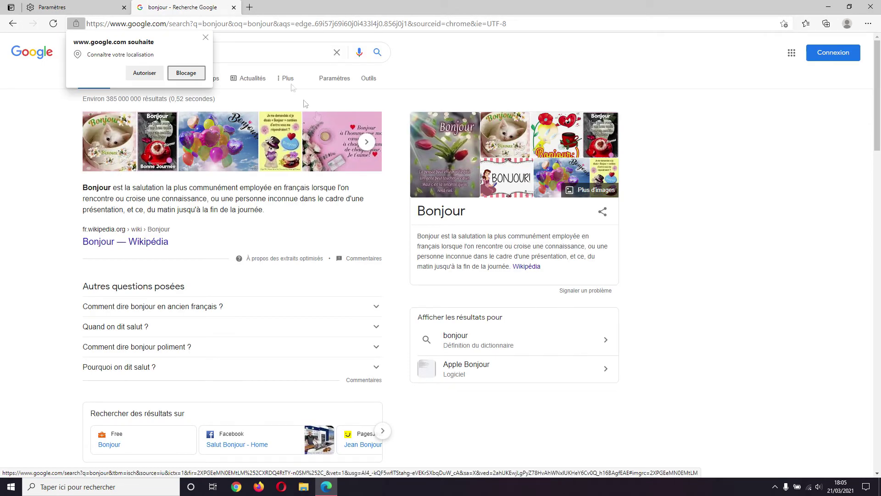
left_click(206, 37)
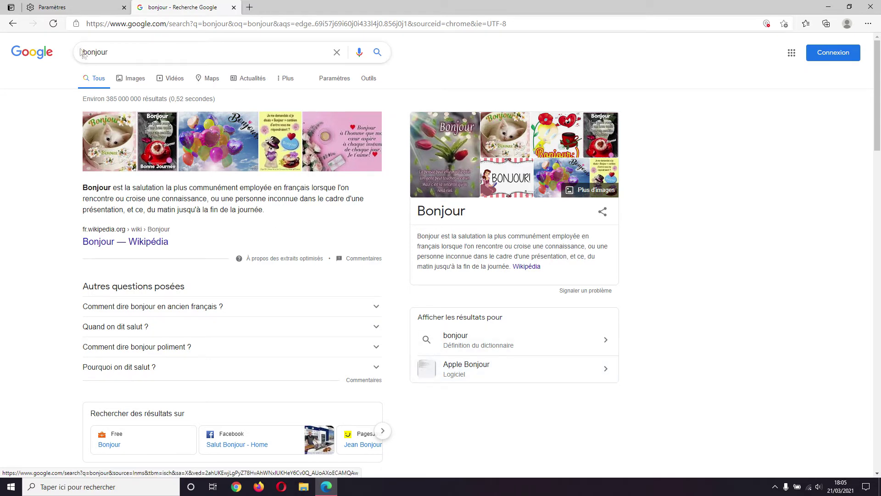
Return to the settings, view the available search engines, and open "Gérer les moteurs de recherche"
left_click(59, 12)
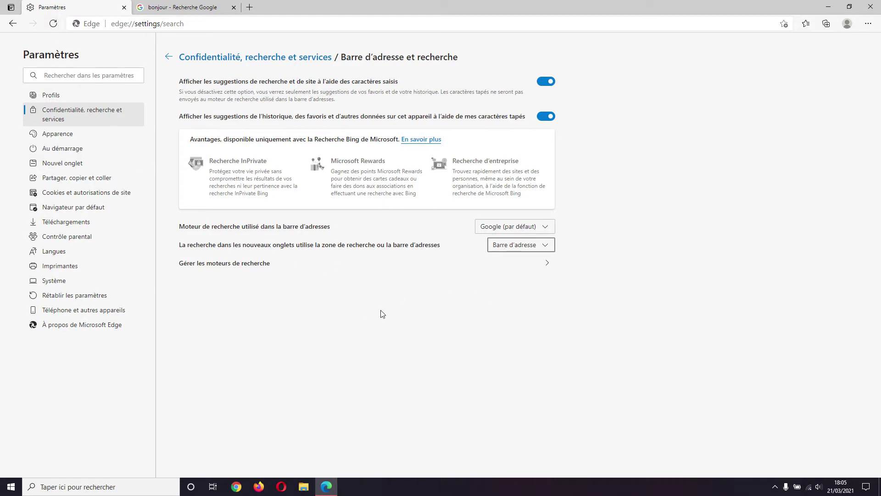
left_click(505, 230)
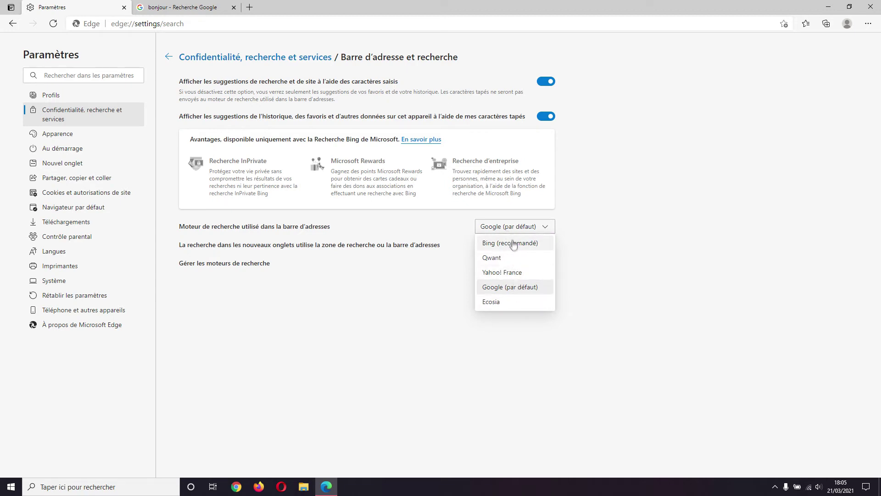
left_click(239, 280)
left_click(213, 264)
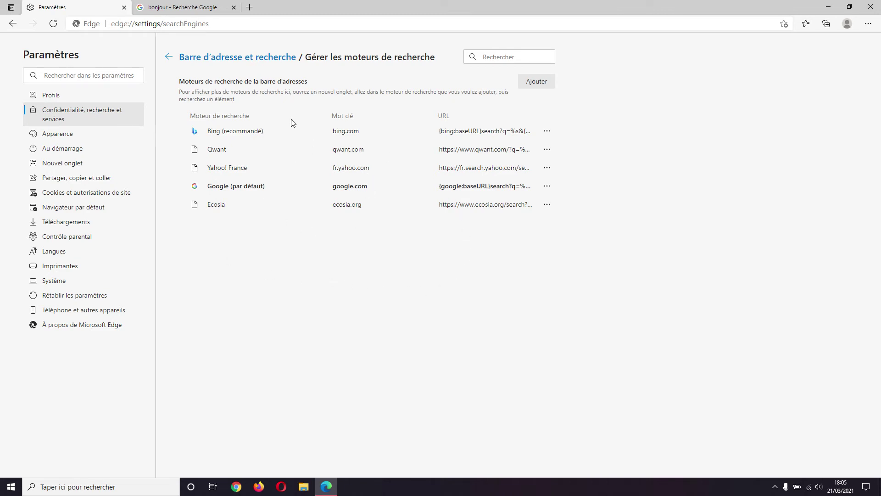
Search for "duckduckgo" in a new tab and open the official DuckDuckGo site
left_click(250, 8)
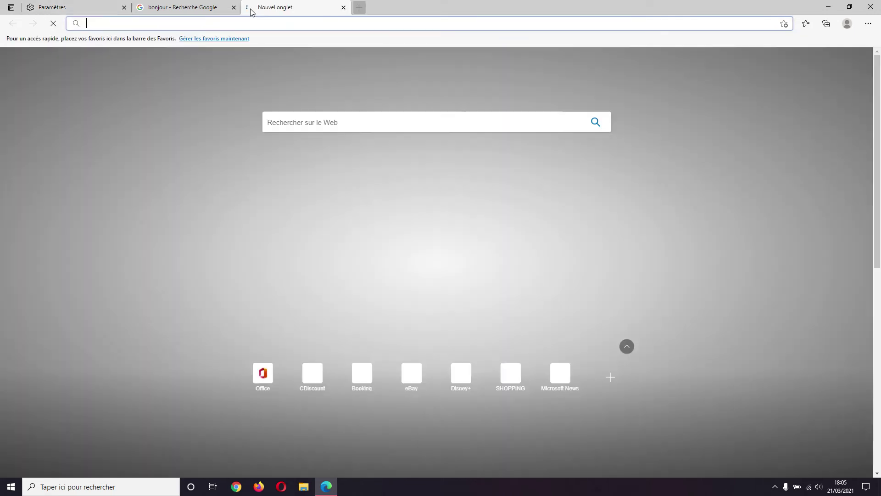
type("duc")
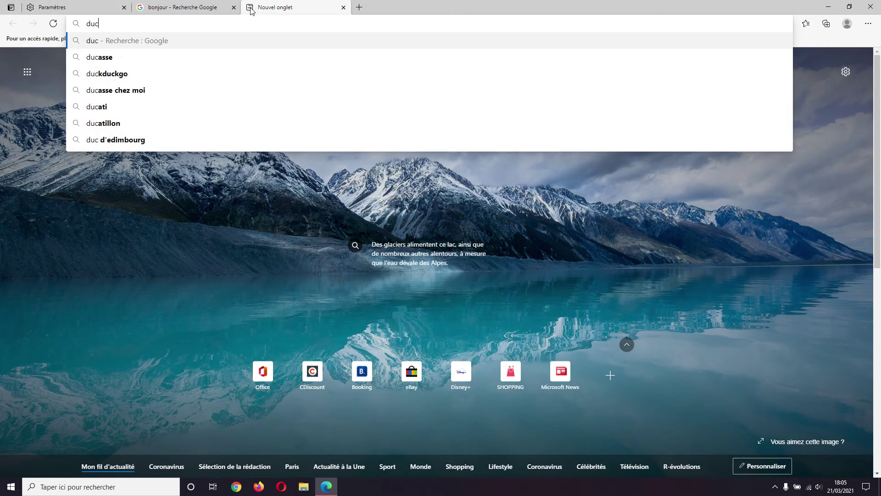
type("kduckgo")
key("Return")
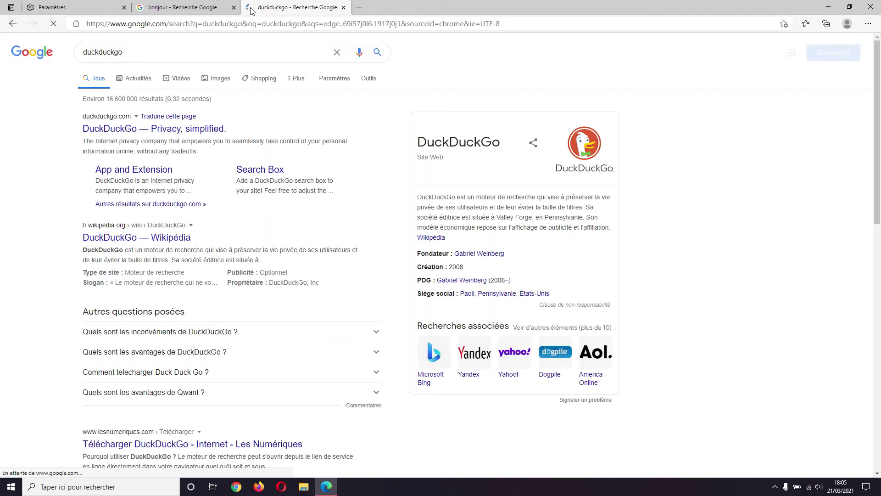
left_click(157, 132)
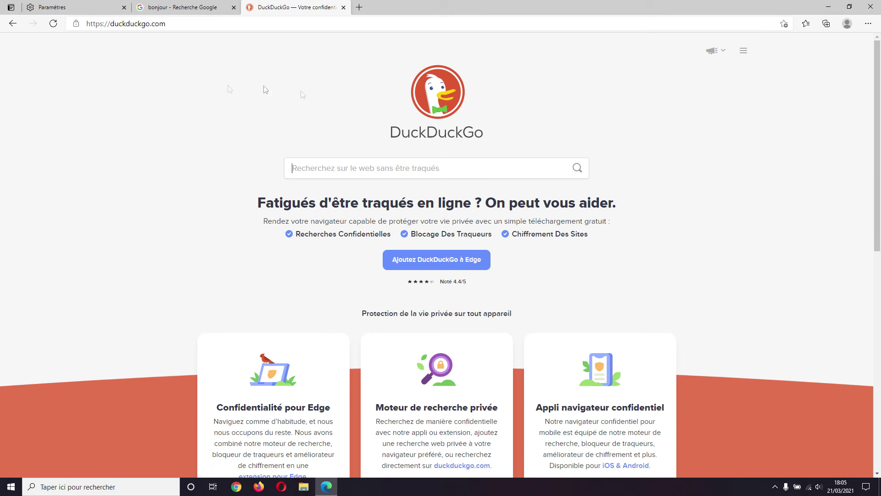
Make DuckDuckGo the default engine in the settings' search engine list, and return to the "Barre d'adresse et recherche" settings
left_click(76, 13)
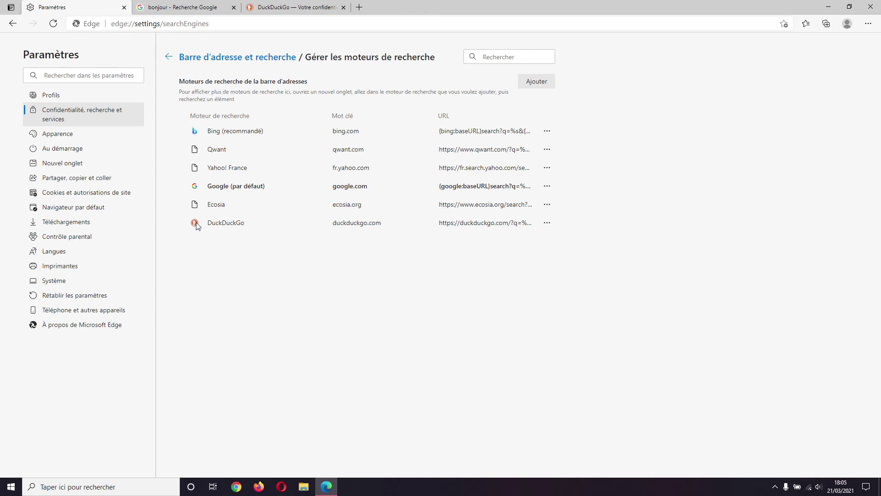
left_click(548, 229)
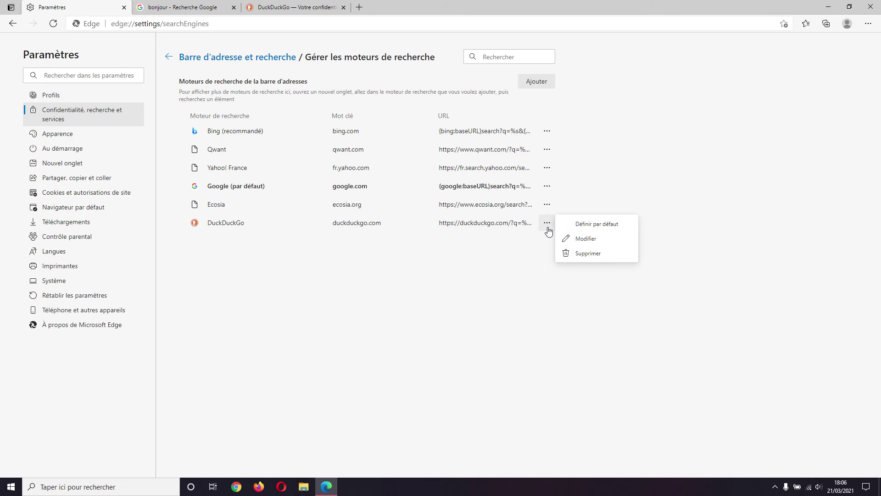
left_click(592, 228)
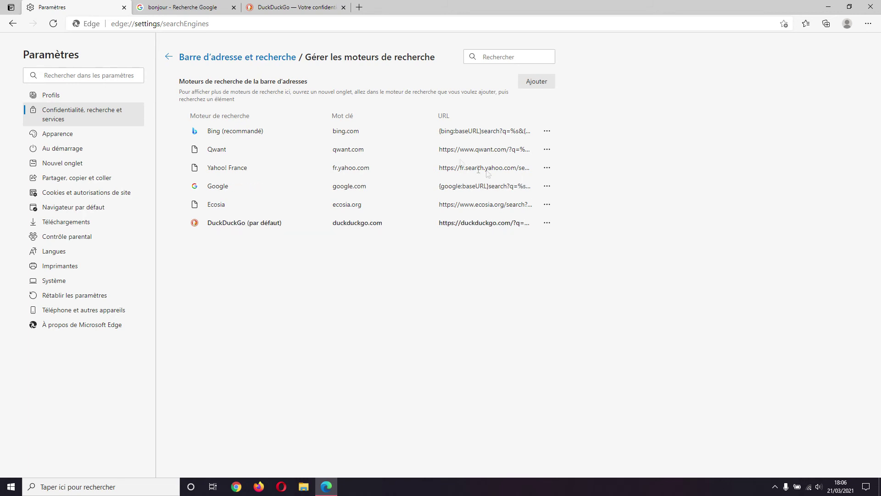
left_click(170, 57)
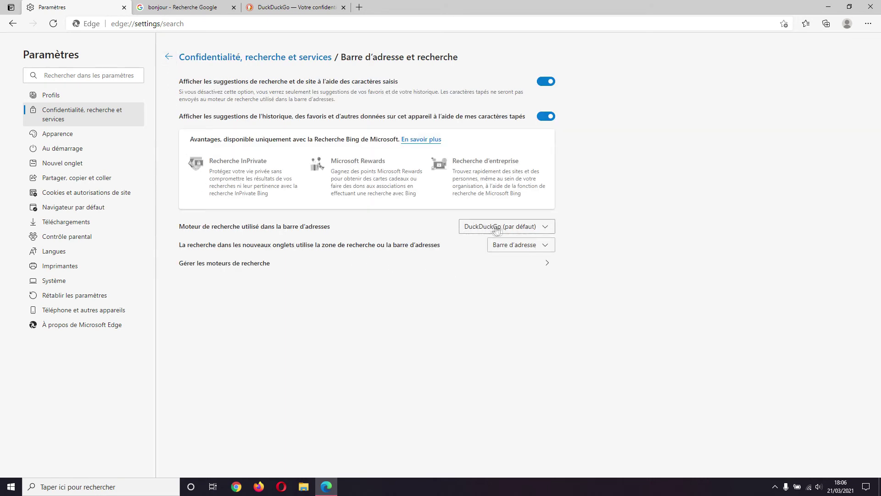
Test the default search engine by searching "bonjour" from another new tab, and show the desktop
left_click(359, 8)
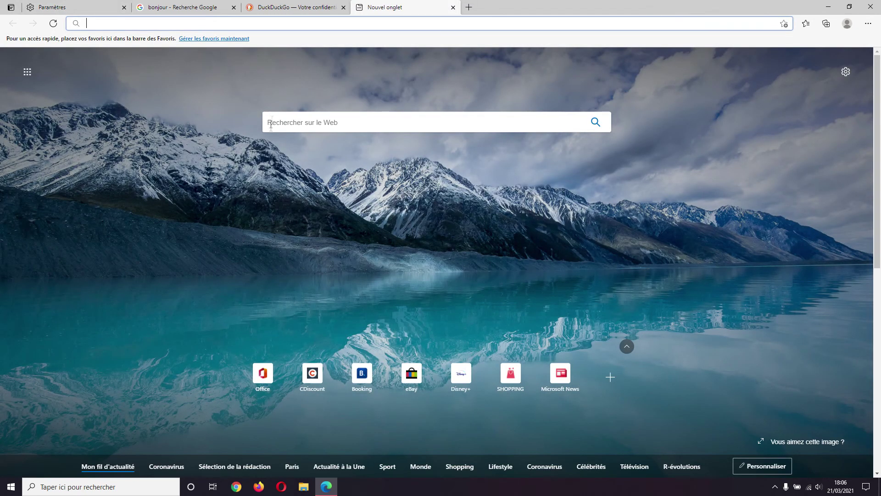
left_click(273, 130)
type("bonjout")
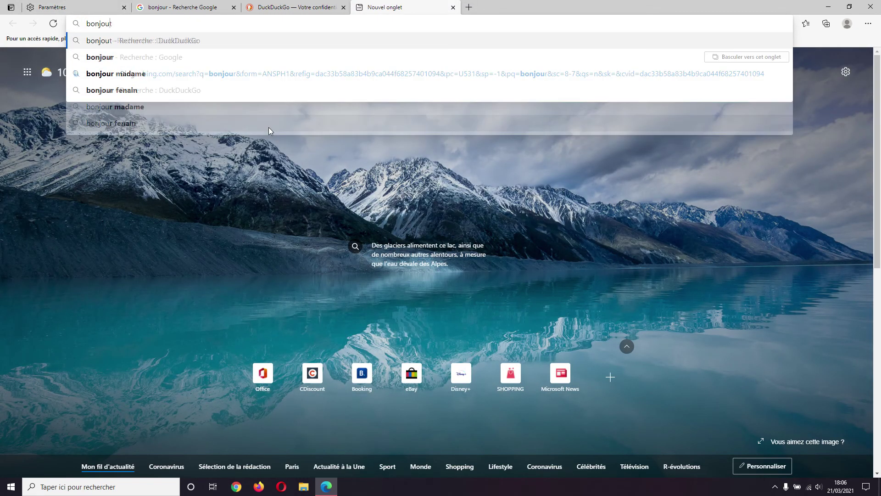
key("BackSpace")
type("r")
key("Return")
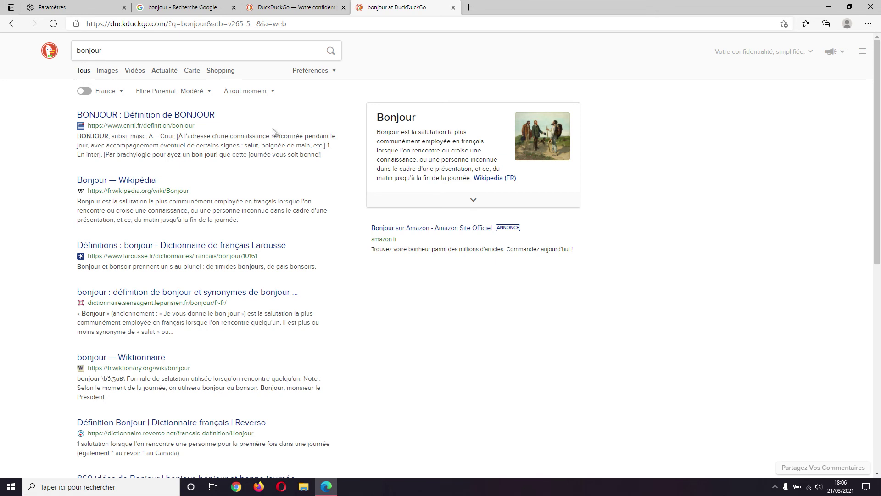
key("super+d")
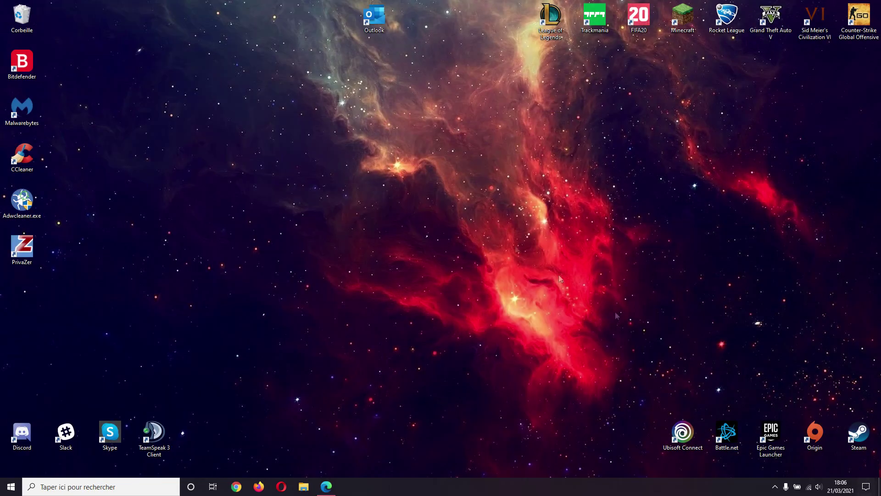